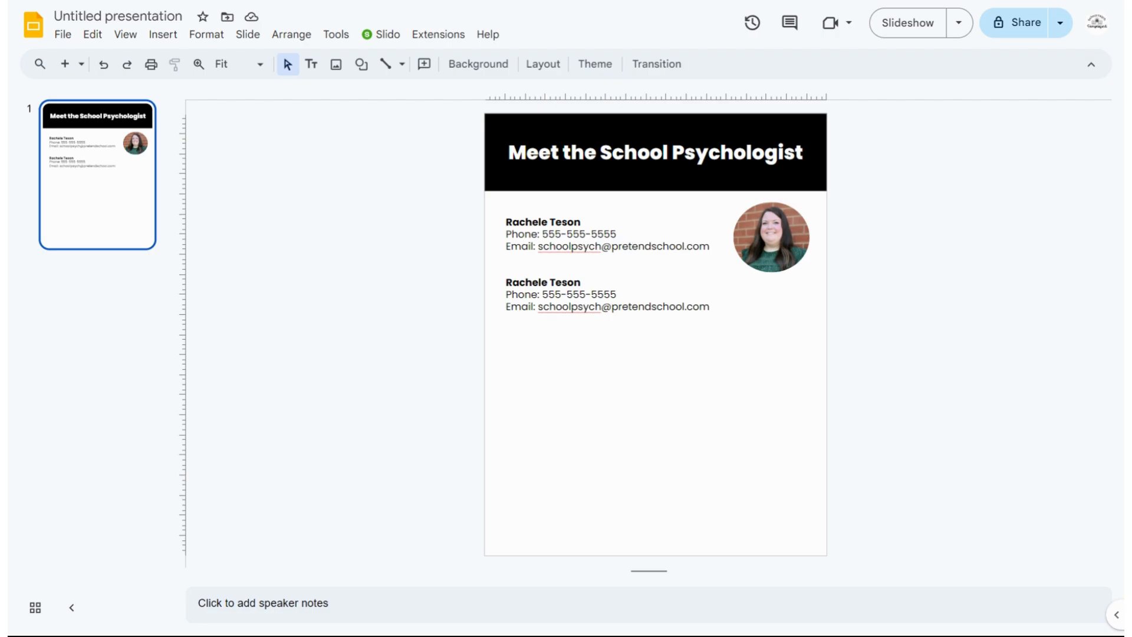
Step: Replace the bold name line in the lower text block with the heading "What is a School Psychologist?"
triple_click(567, 283)
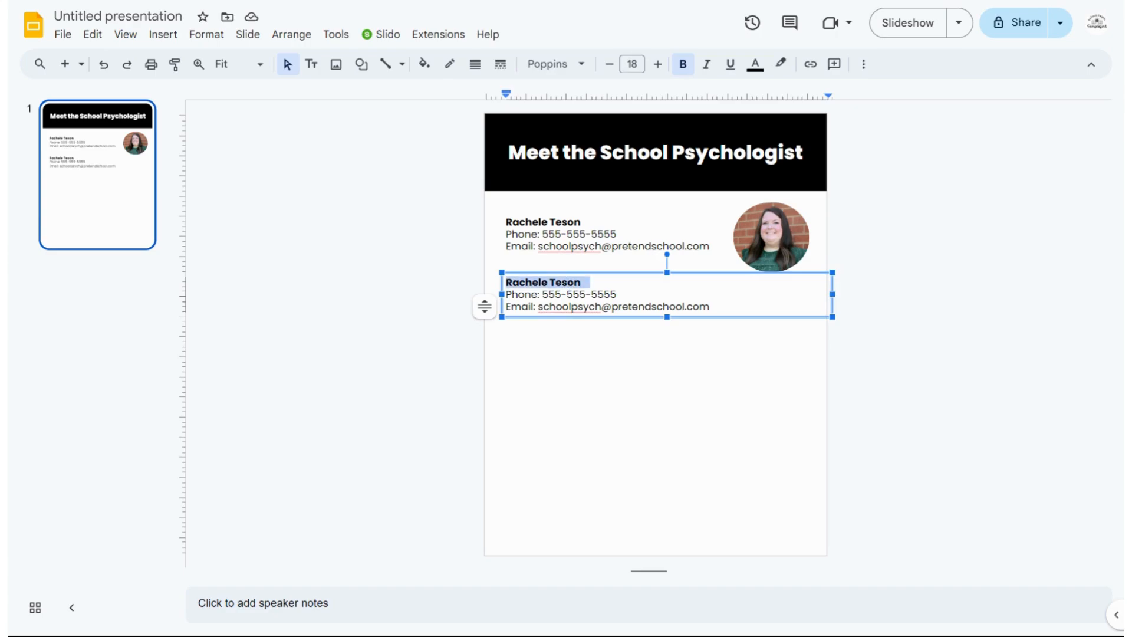
type("What i")
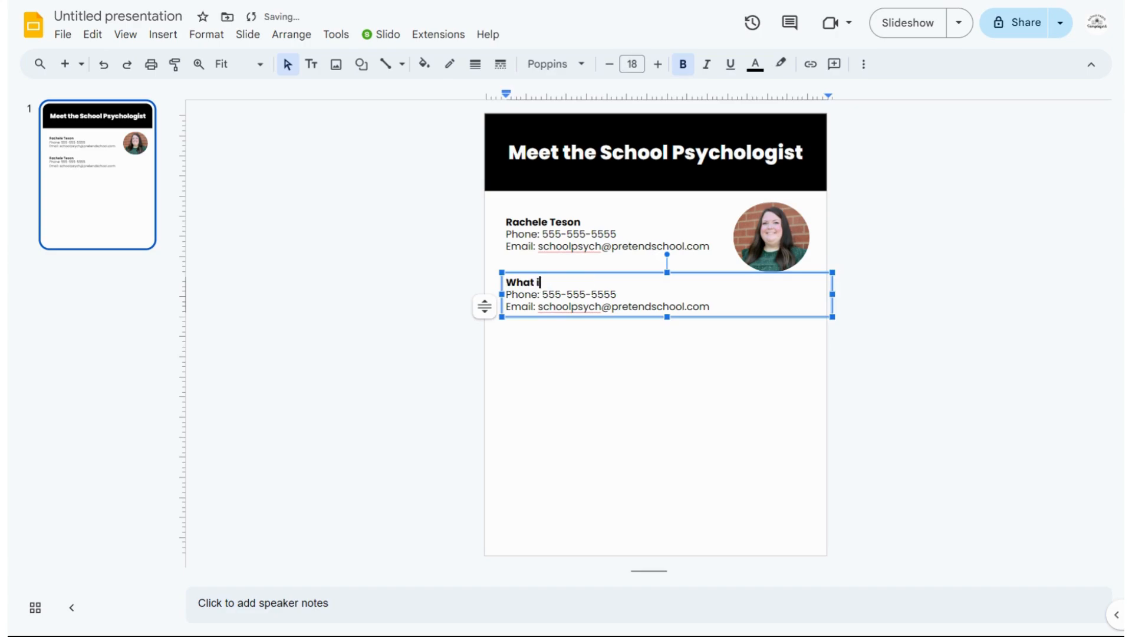
type("s a School Psychologist?")
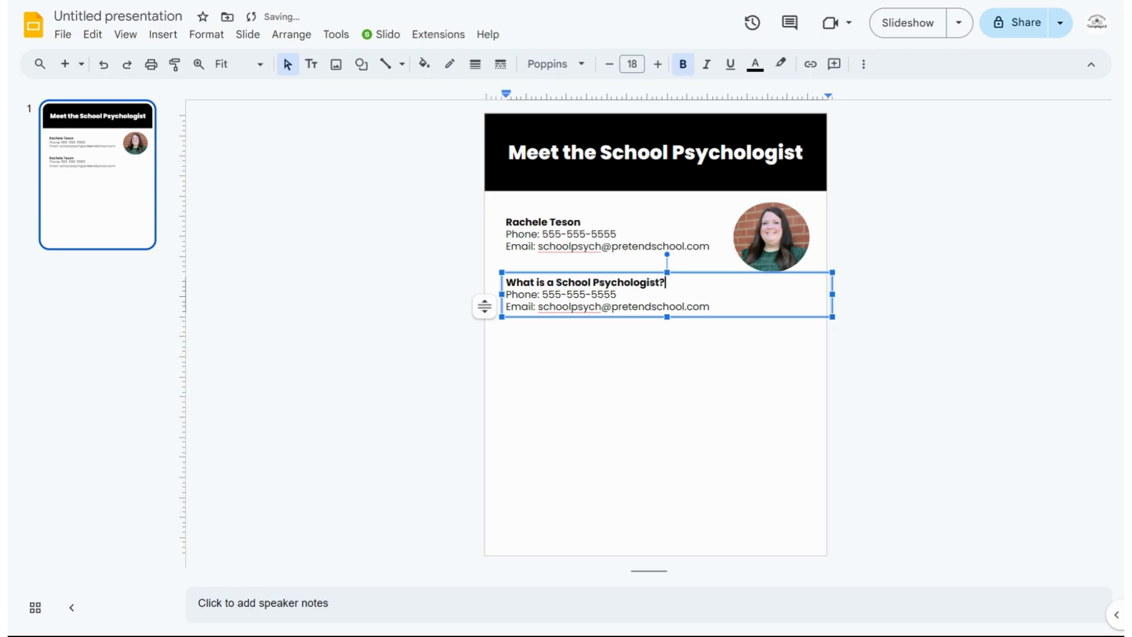
Step: Replace the phone and email lines under the "What is a School Psychologist?" heading with the placeholder "Text here."
left_click_drag(710, 306, 506, 294)
type("PT")
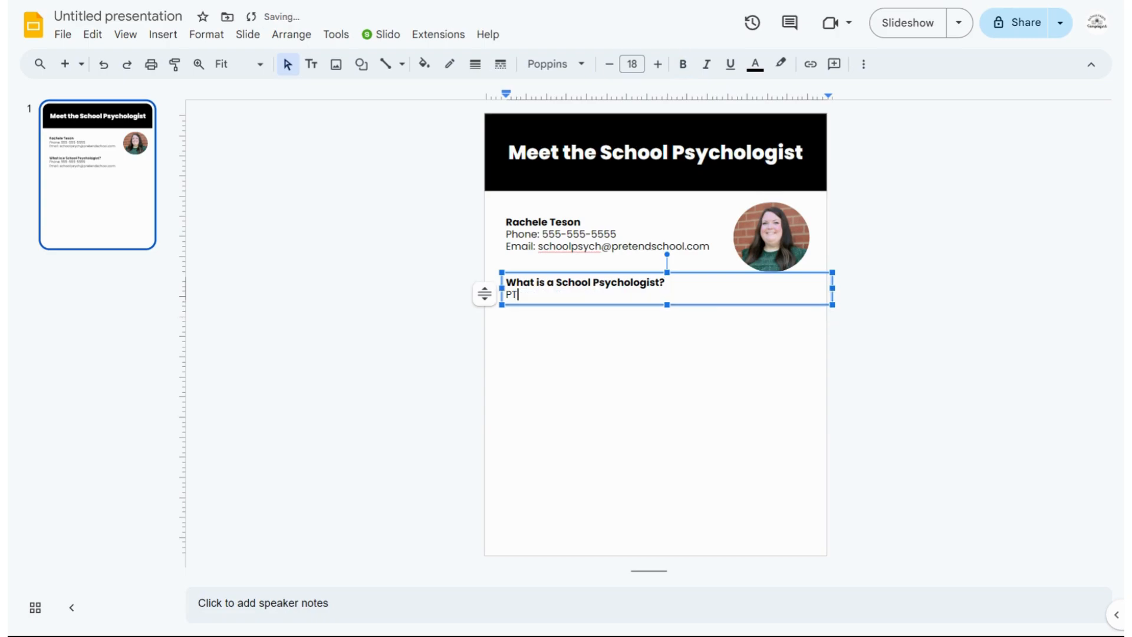
type("ext")
key("Left")
key("Left")
key("Left")
key("Left")
key("BackSpace")
key("End")
type("here.")
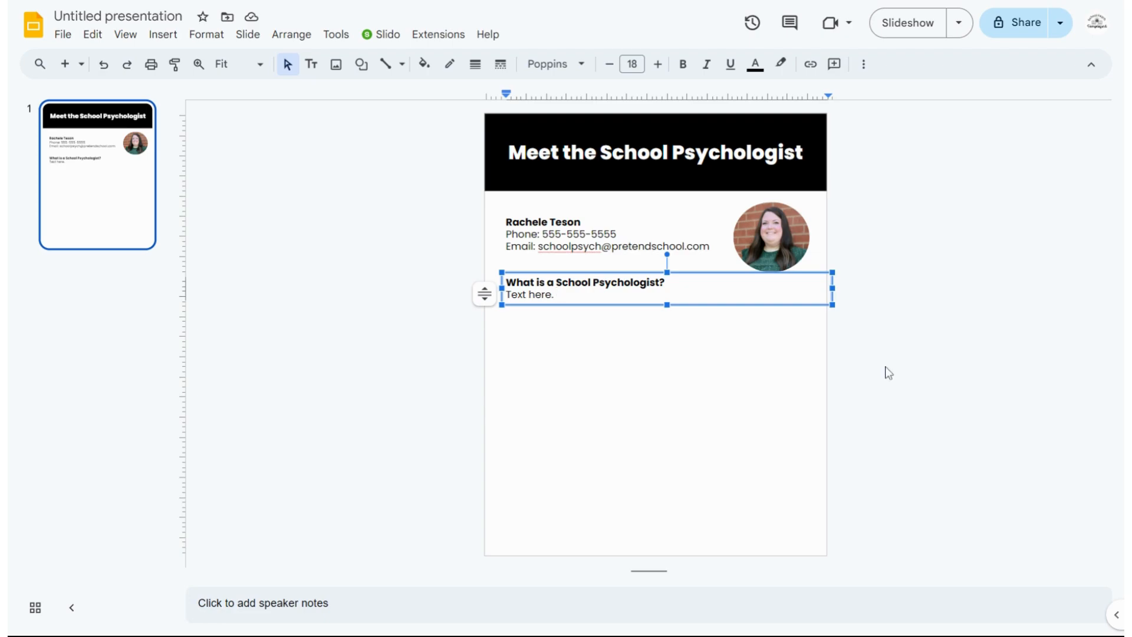
left_click(898, 378)
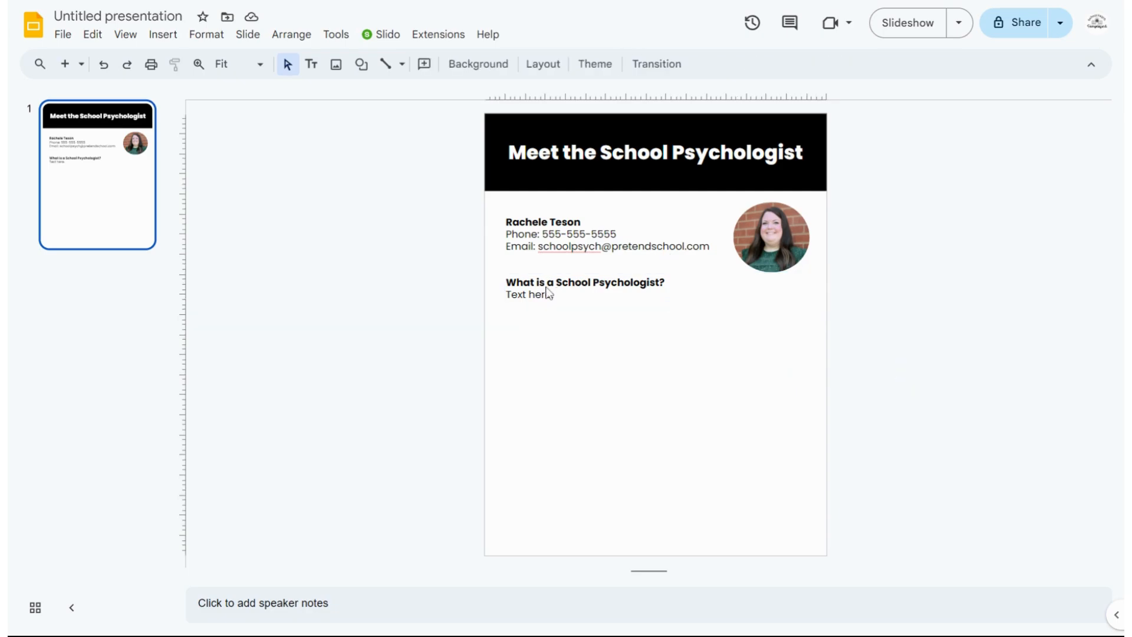
Step: Copy the "What is a School Psychologist?" text block and place the copy directly below it, aligned with the original's left edge
left_click(546, 283)
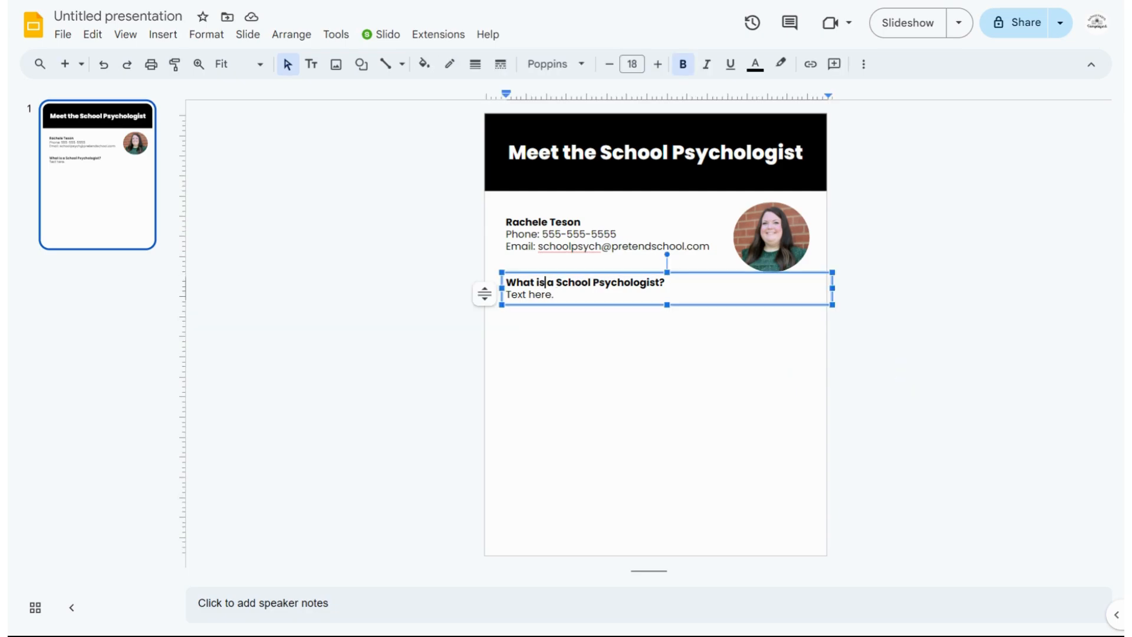
left_click(629, 274)
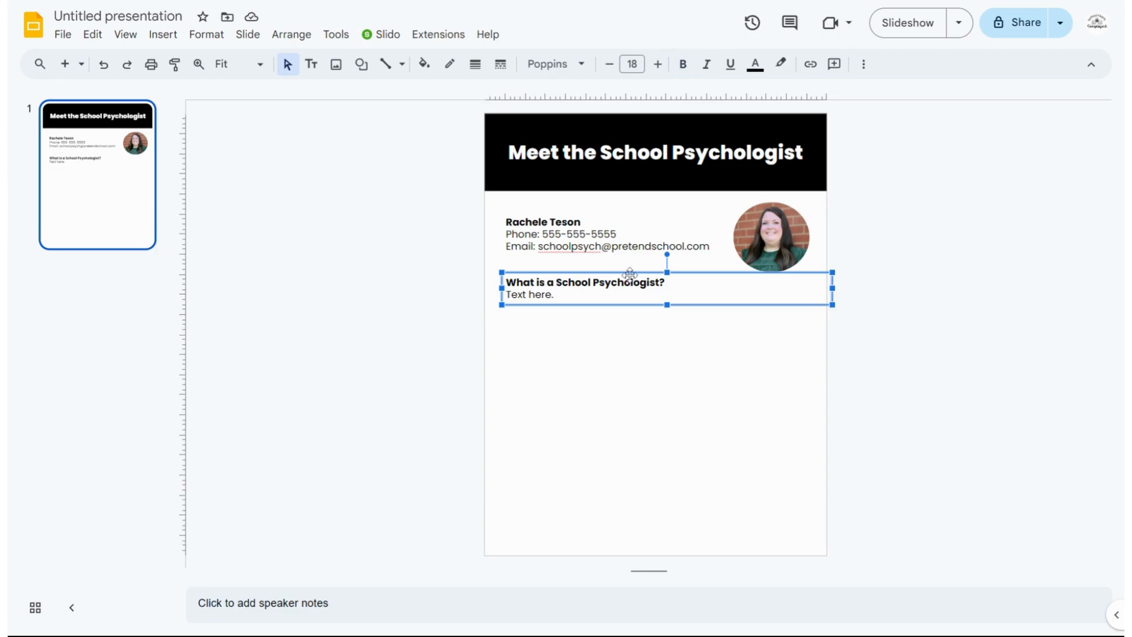
left_click(654, 344)
key("ctrl+v")
left_click_drag(639, 304, 593, 350)
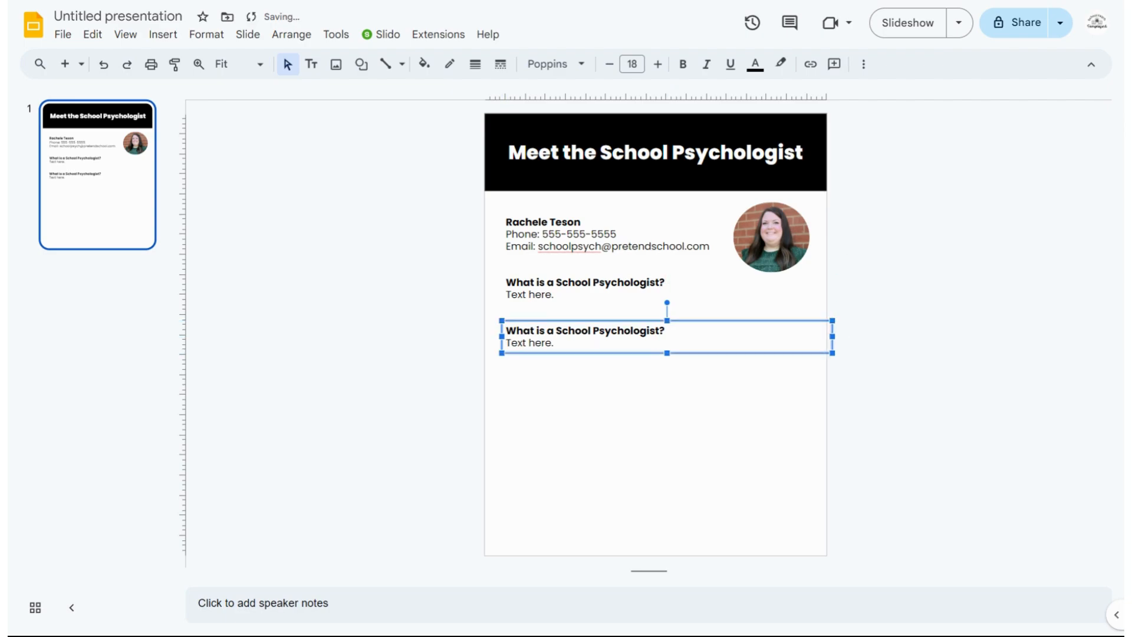
mouse_move(503, 336)
left_mouse_down()
mouse_move(528, 343)
mouse_move(501, 337)
left_mouse_up()
left_click(631, 422)
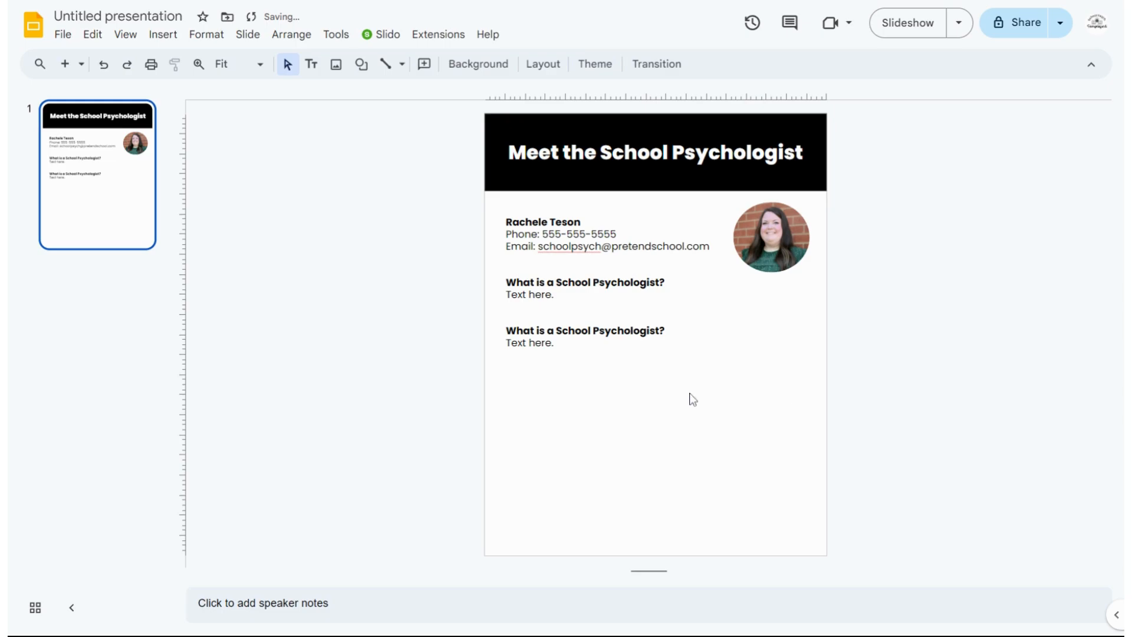
Step: Change the heading of the lower copied text block to "My Background"
triple_click(631, 330)
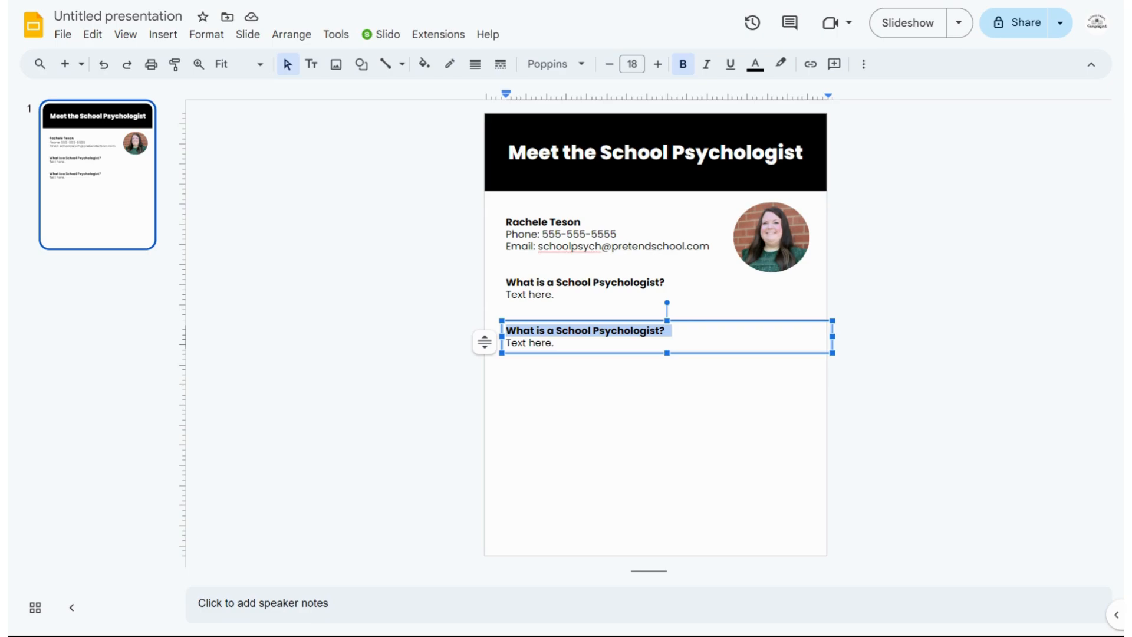
type("My Back")
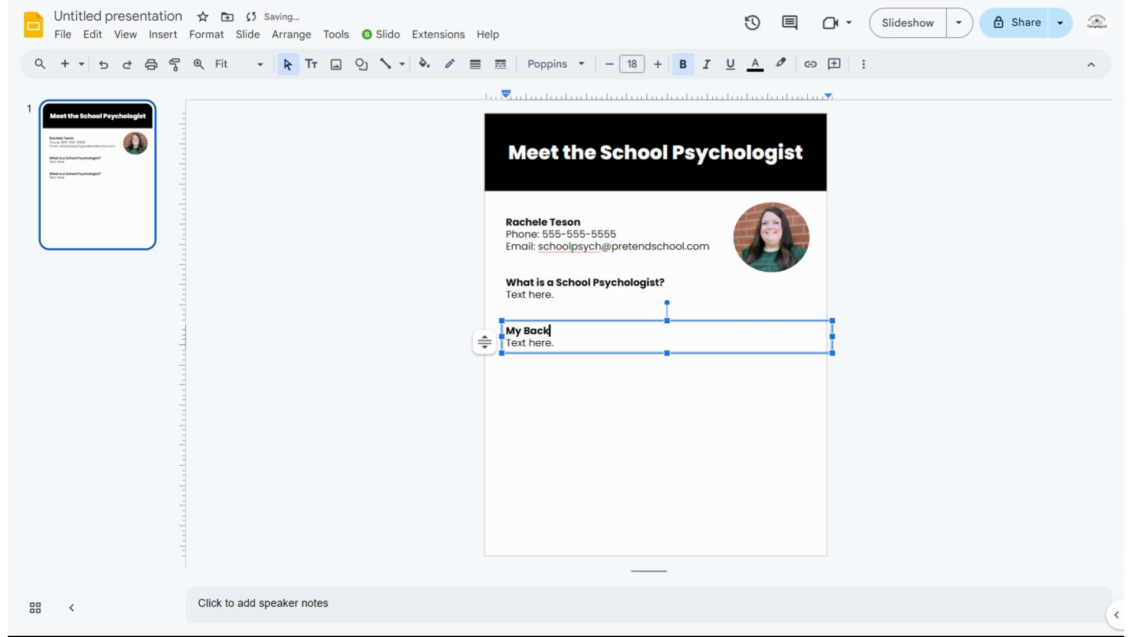
type("ground")
left_click(556, 342)
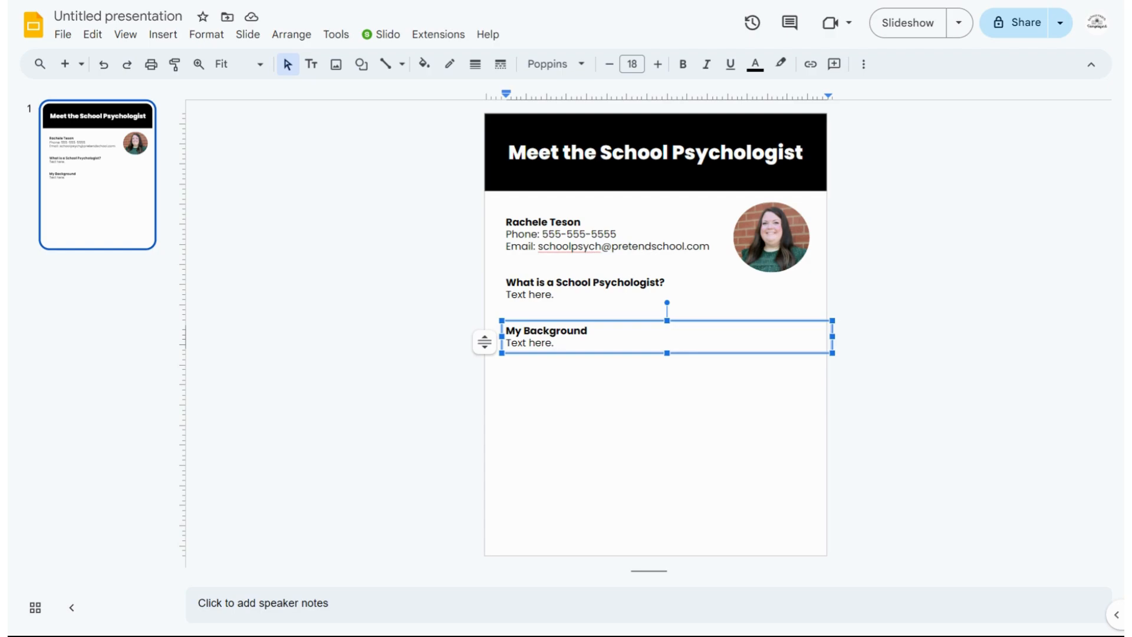
left_click(628, 436)
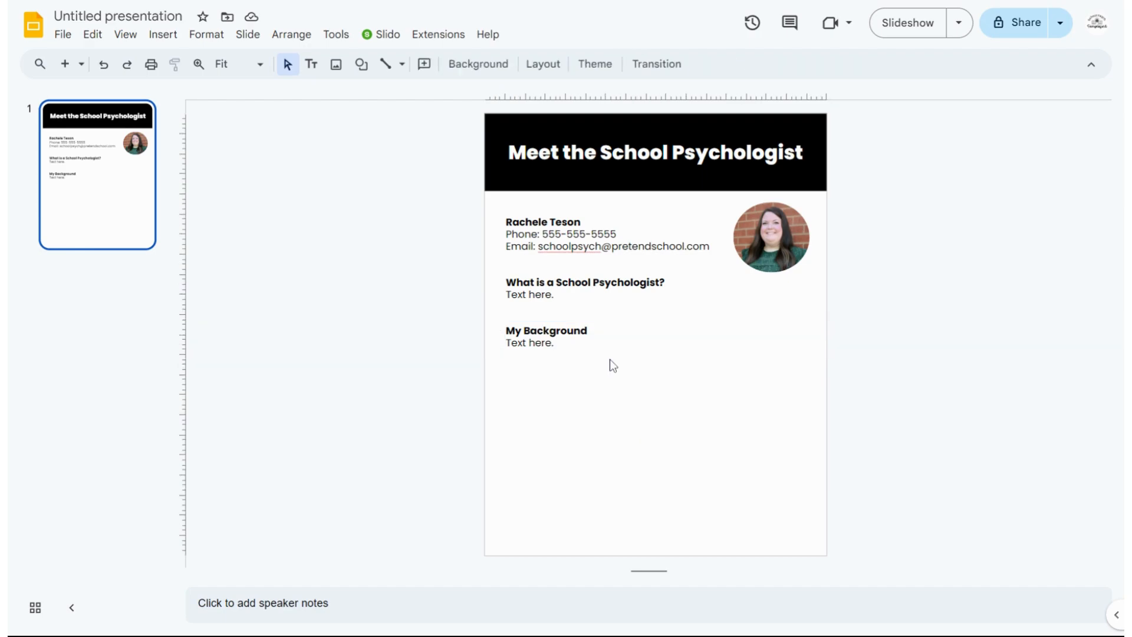
Step: Duplicate the "My Background" text block below the original and extend its left edge to line up with the blocks above
left_click(608, 338)
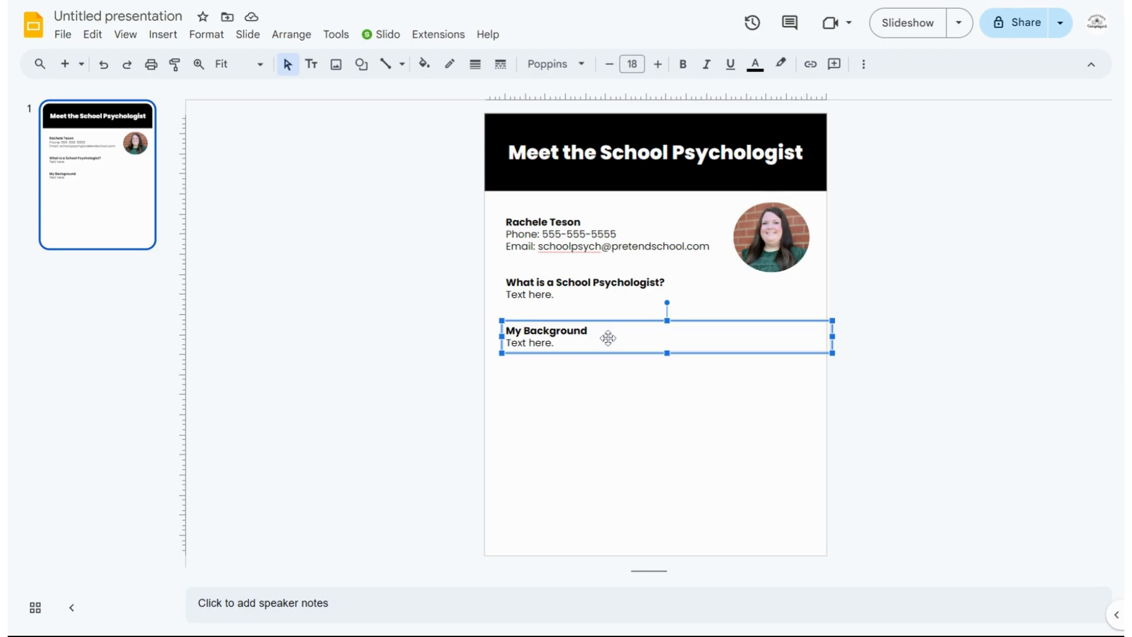
key("ctrl+d")
left_click_drag(607, 346, 610, 396)
left_click_drag(507, 393, 502, 393)
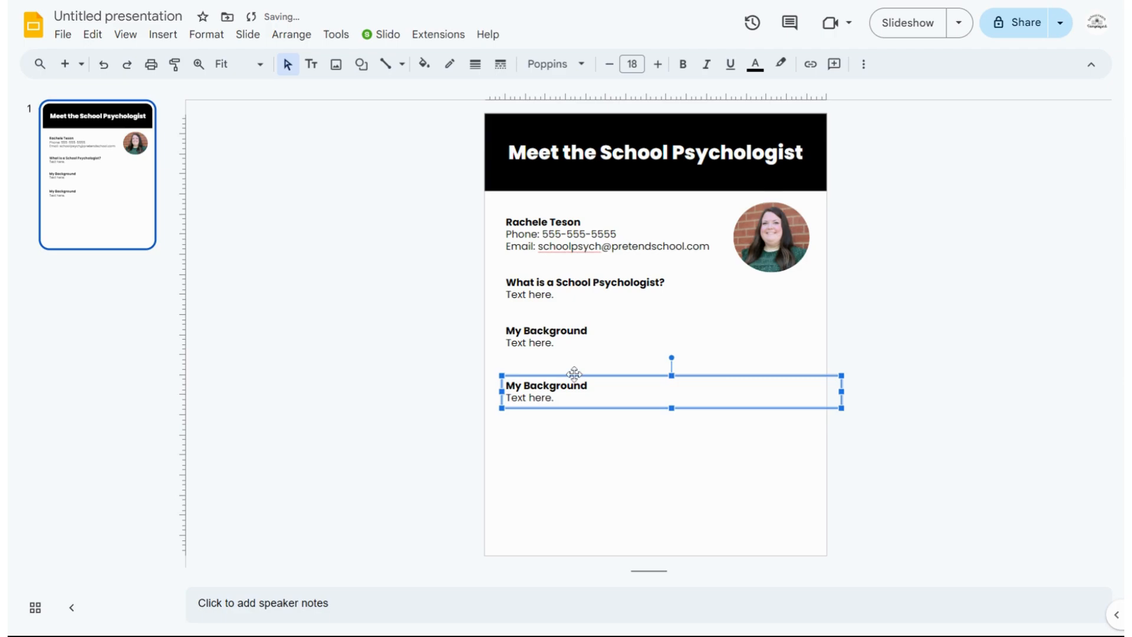
Step: Change the heading of the lowest text block to "Why I LOVE My Job!"
left_click_drag(589, 386, 484, 396)
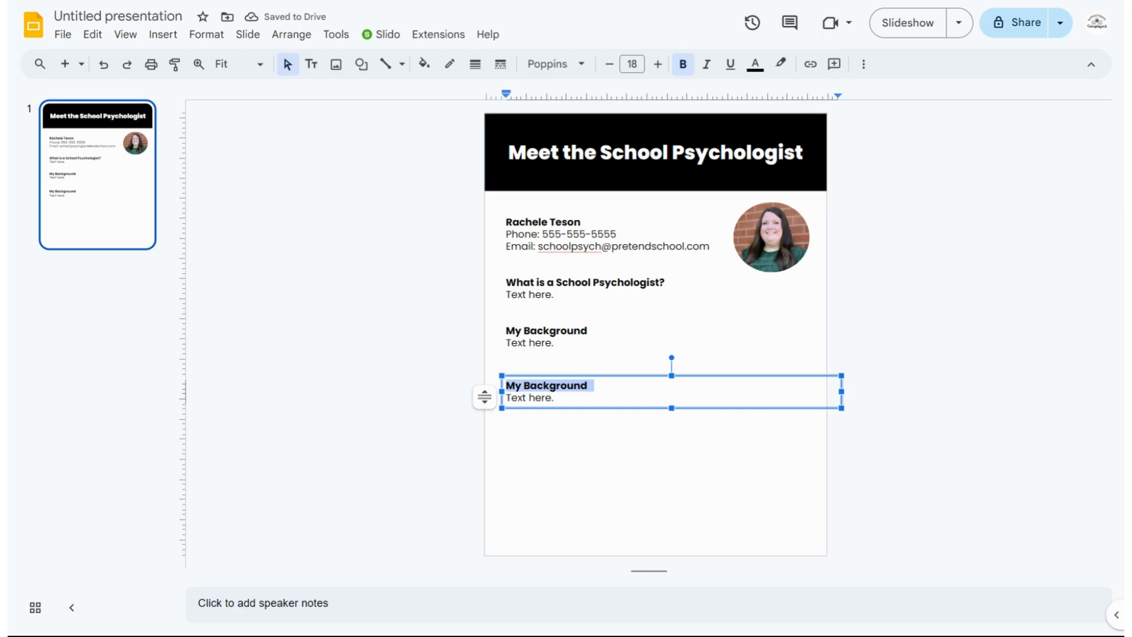
type("Why i")
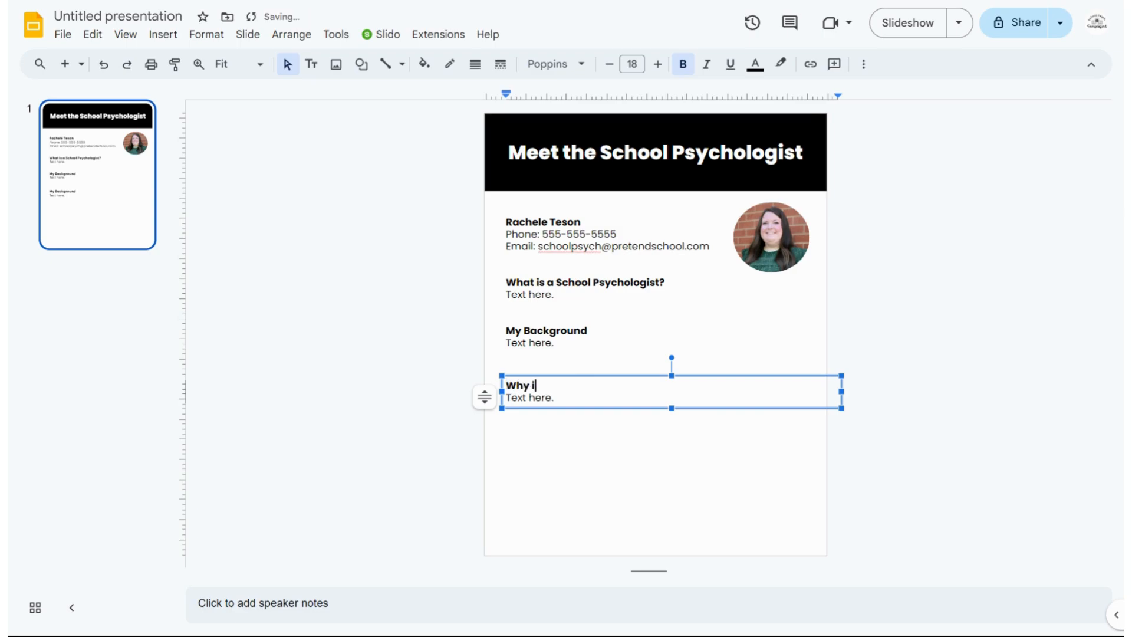
key("BackSpace")
type("I LOVE My Job!")
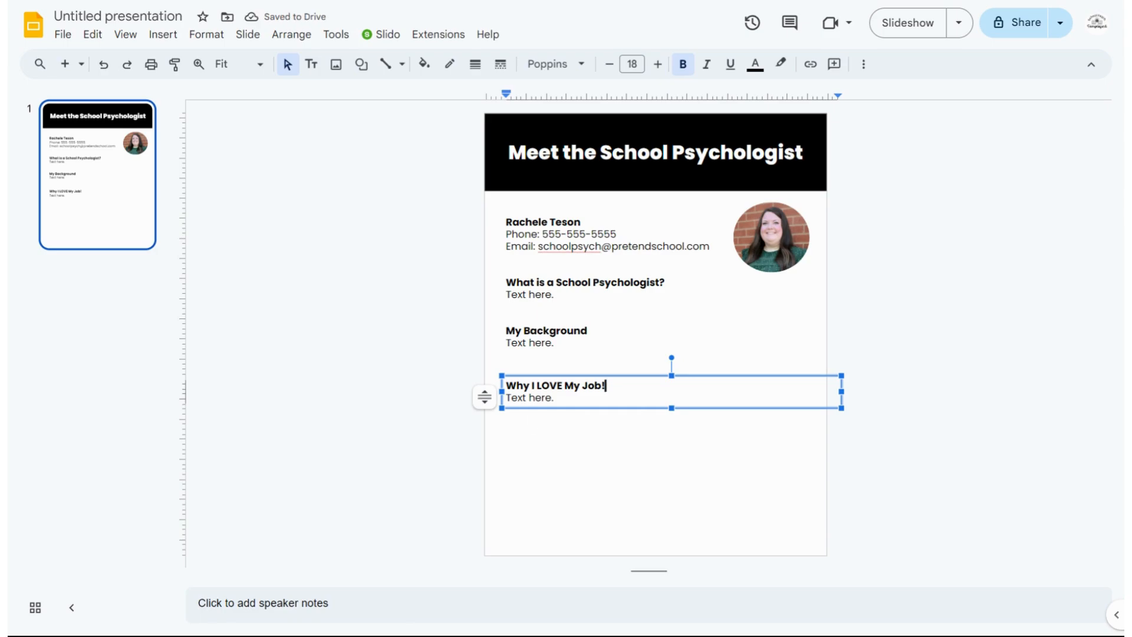
Step: Format the "Text here." line under "Why I LOVE My Job!" as a numbered list
triple_click(528, 398)
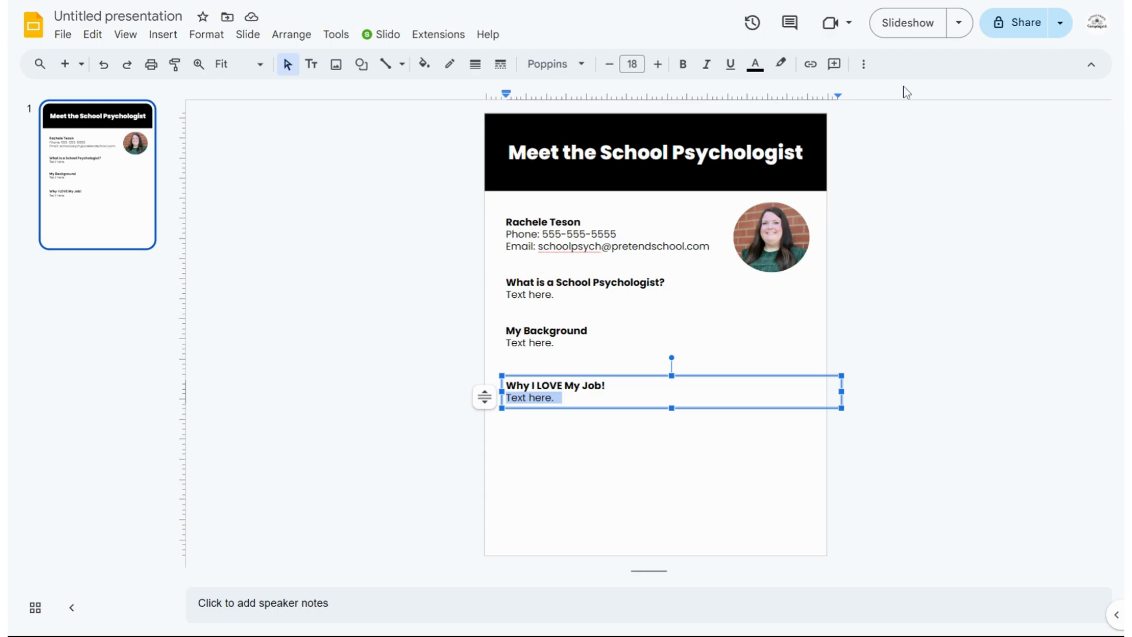
left_click(864, 65)
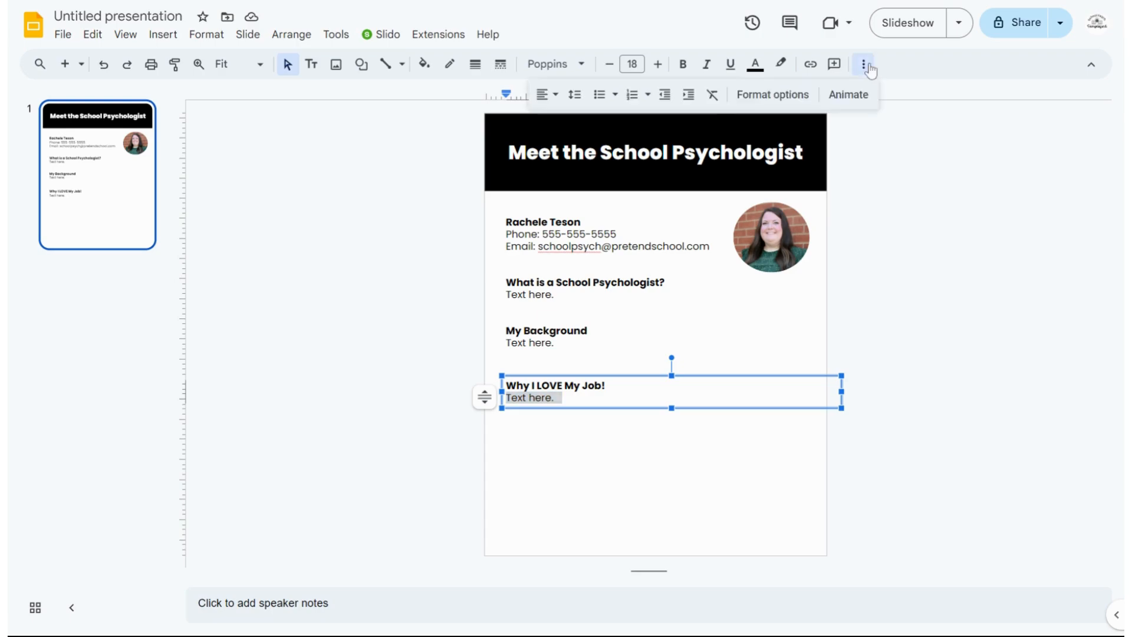
left_click(630, 98)
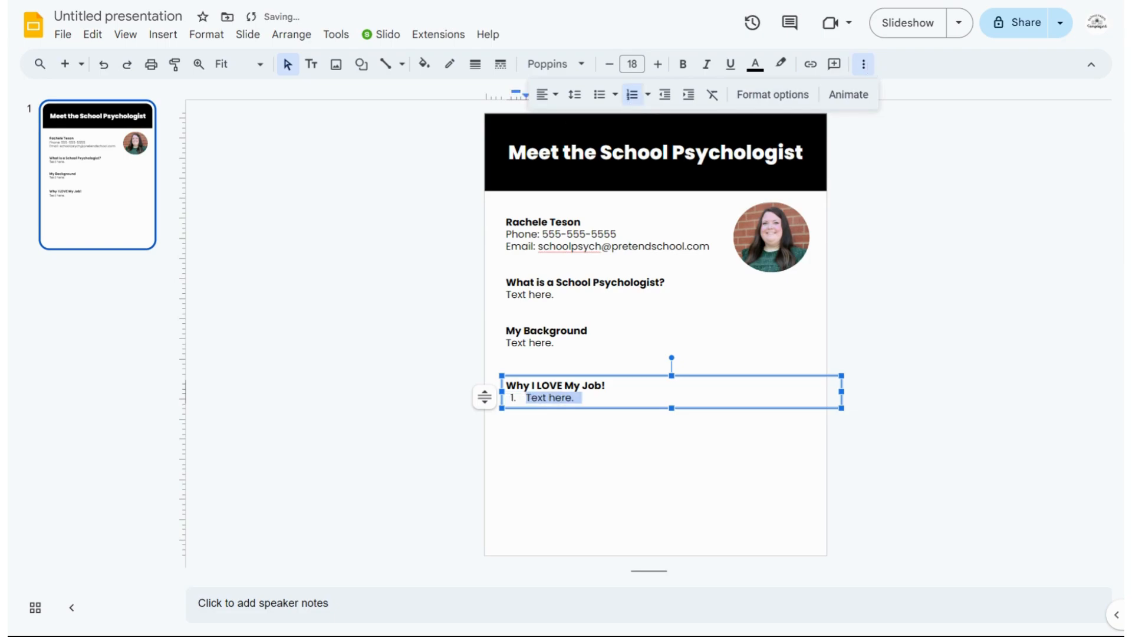
left_click(578, 397)
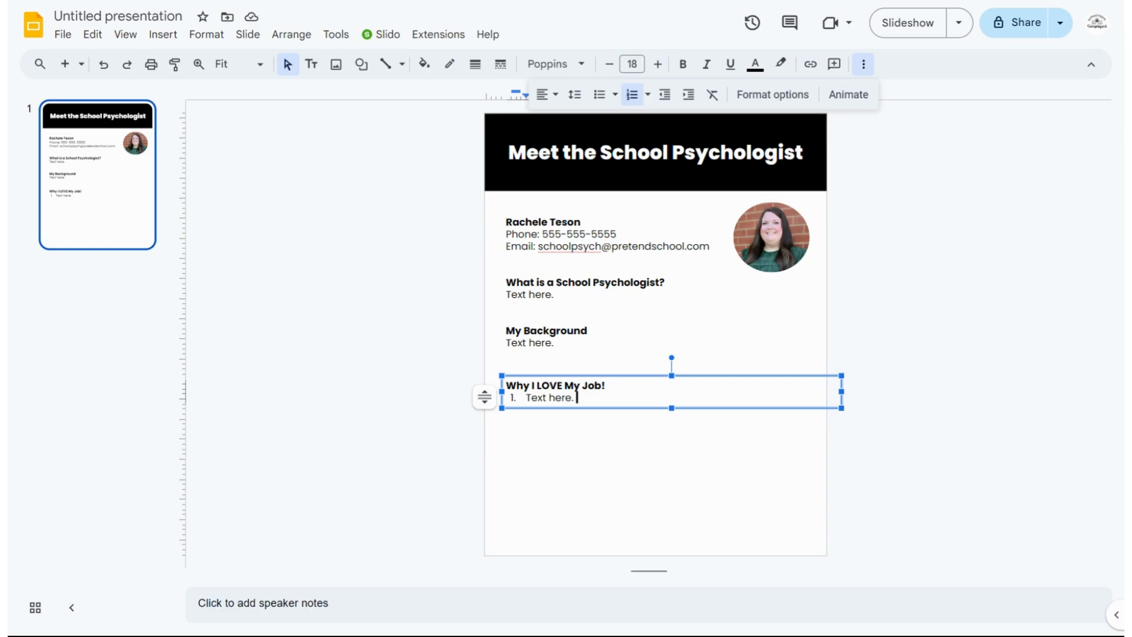
left_click(974, 280)
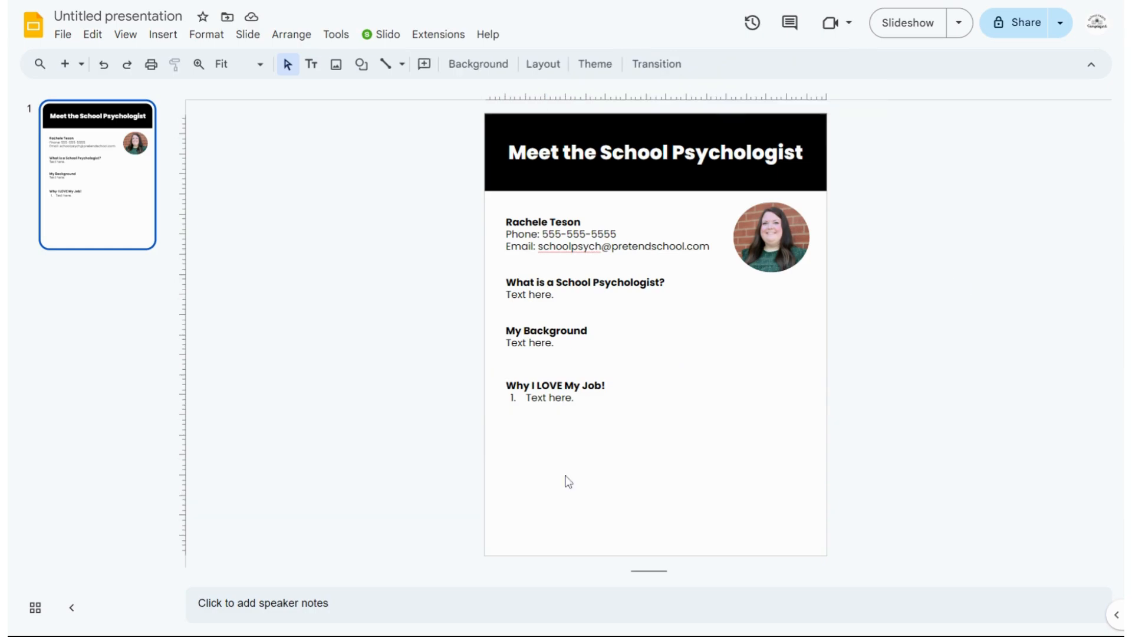
Step: Add a border to the circular photo, trying 3px and 4px weights before setting it to 8px
left_click(787, 247)
left_click(781, 265)
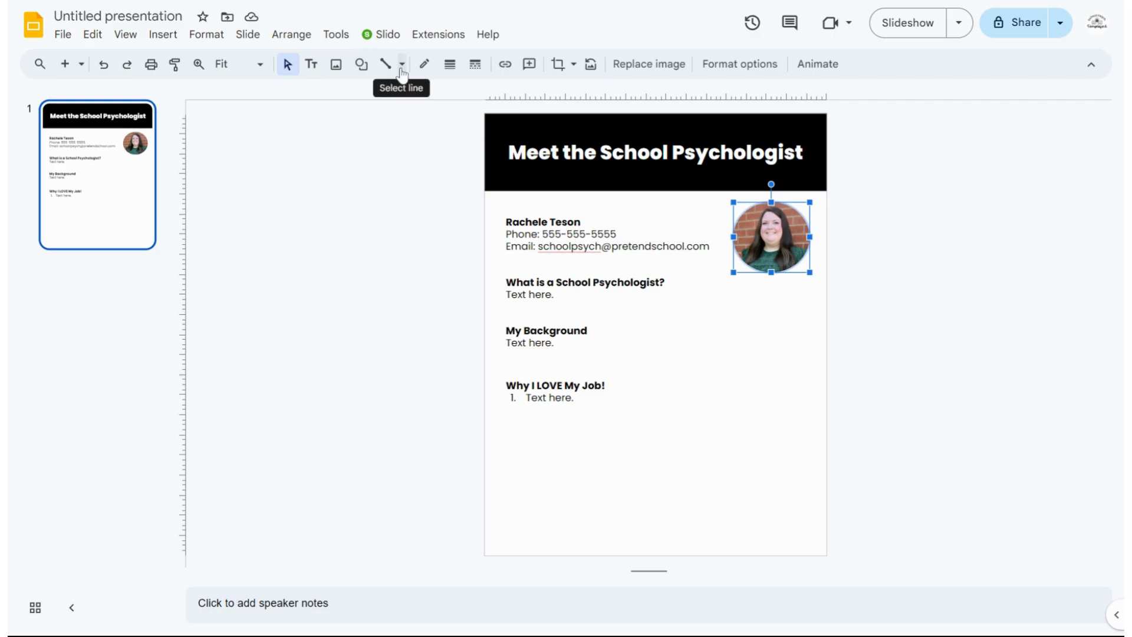
left_click(449, 64)
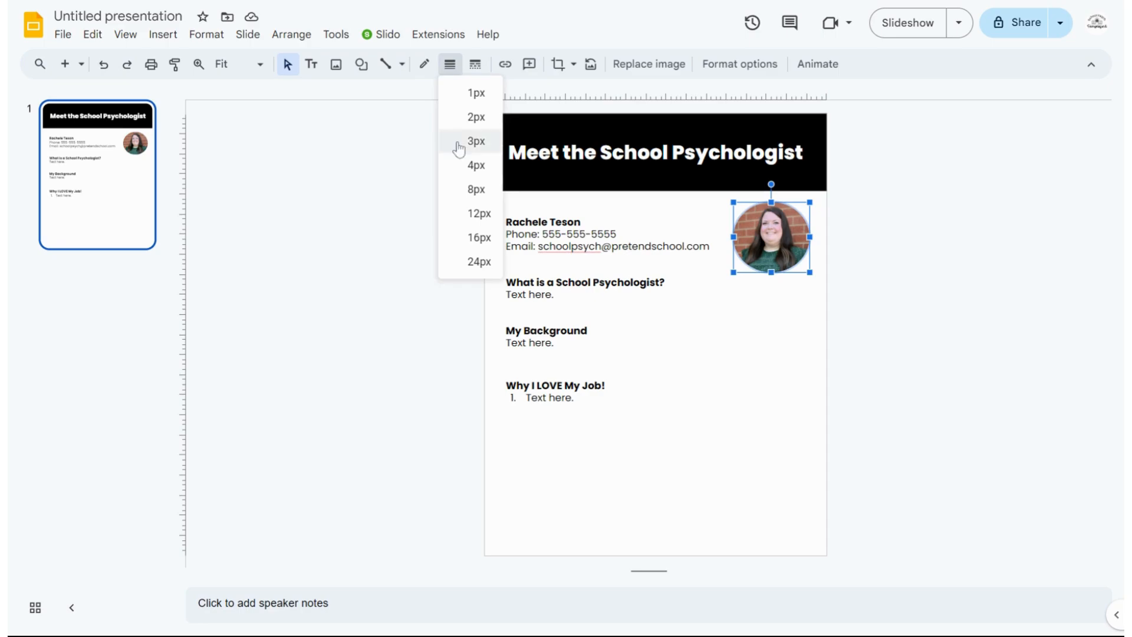
left_click(458, 144)
left_click(449, 65)
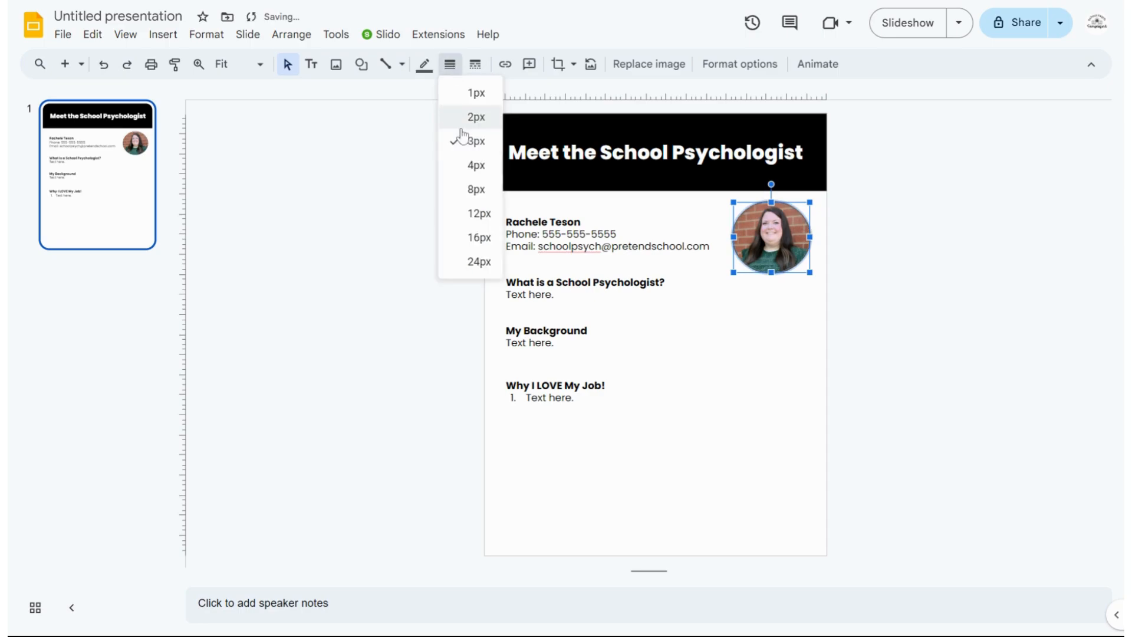
left_click(461, 170)
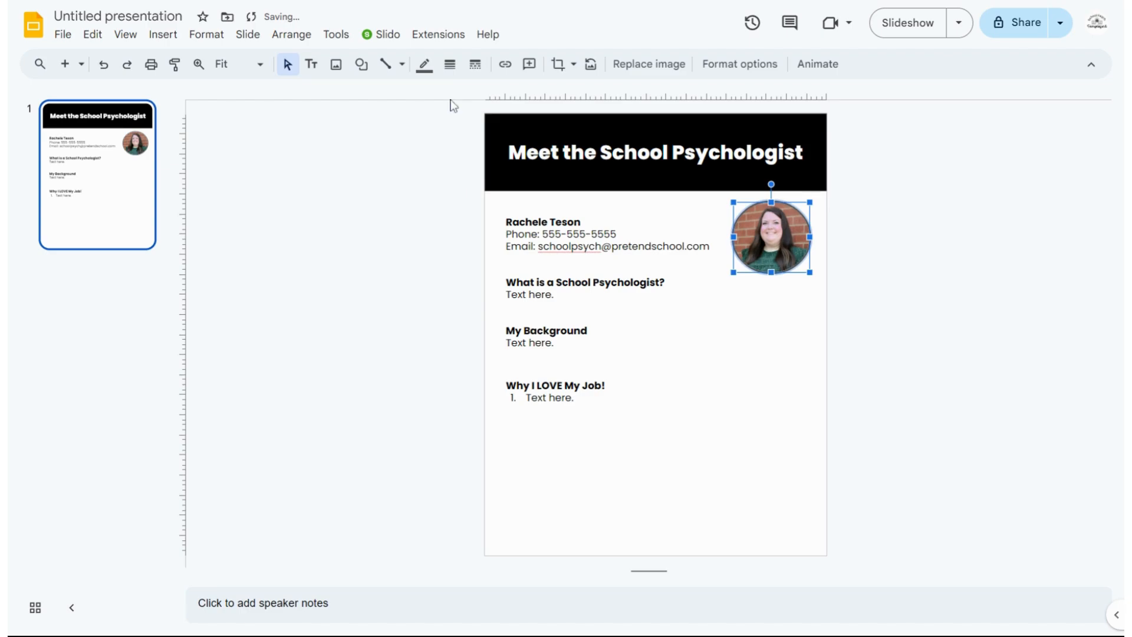
left_click(449, 64)
left_click(452, 192)
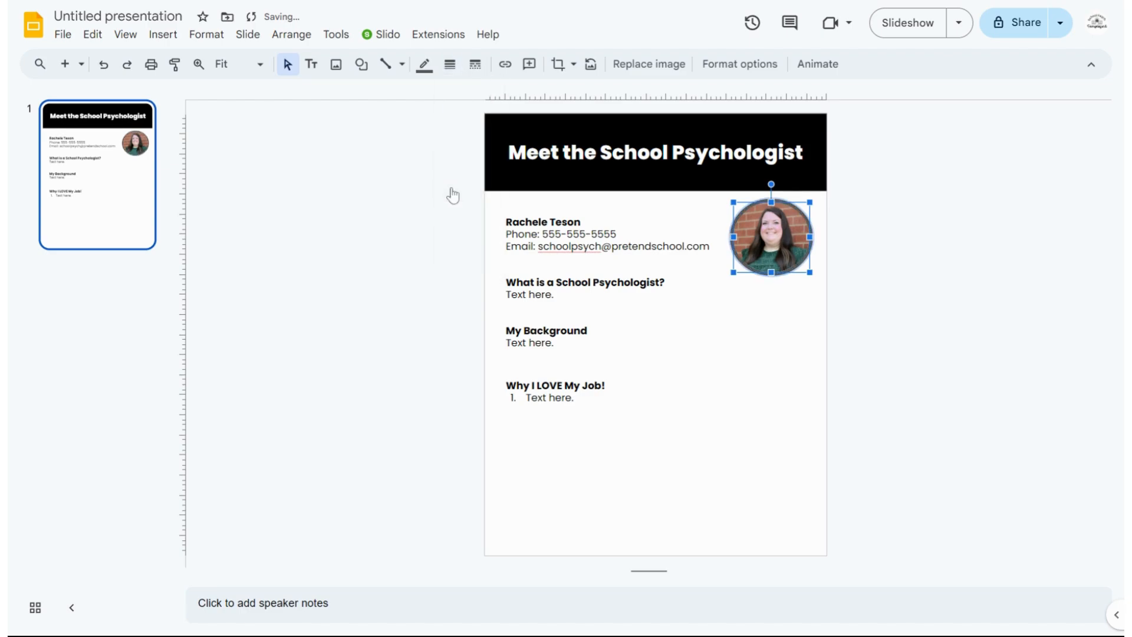
Step: Set the circular photo's border color to black and deselect the photo
left_click(425, 64)
left_click(430, 111)
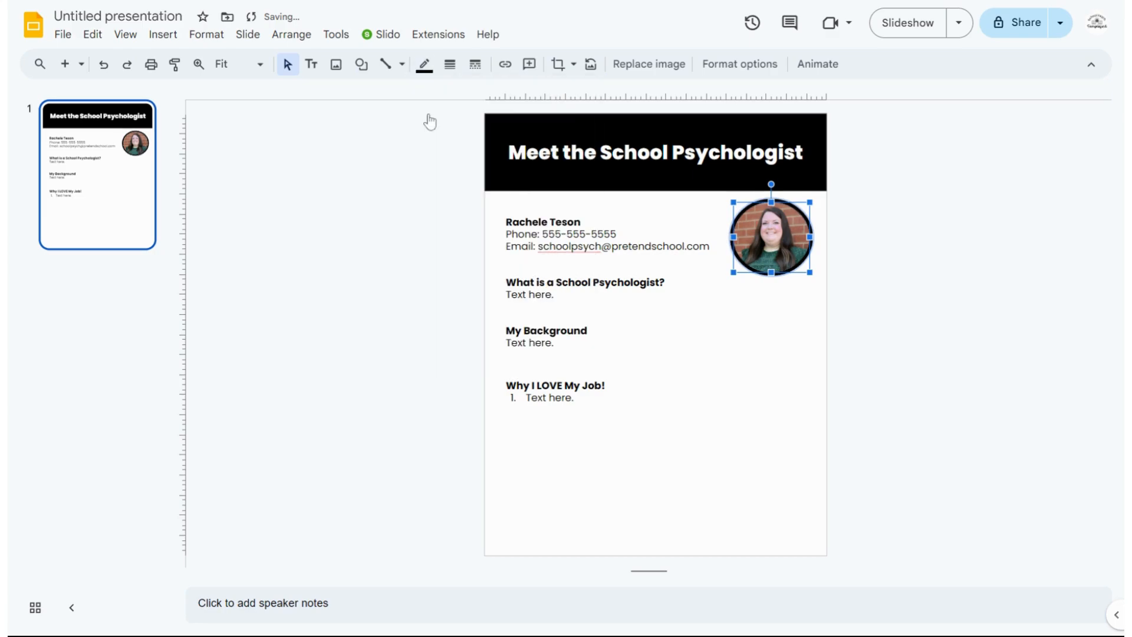
left_click(924, 308)
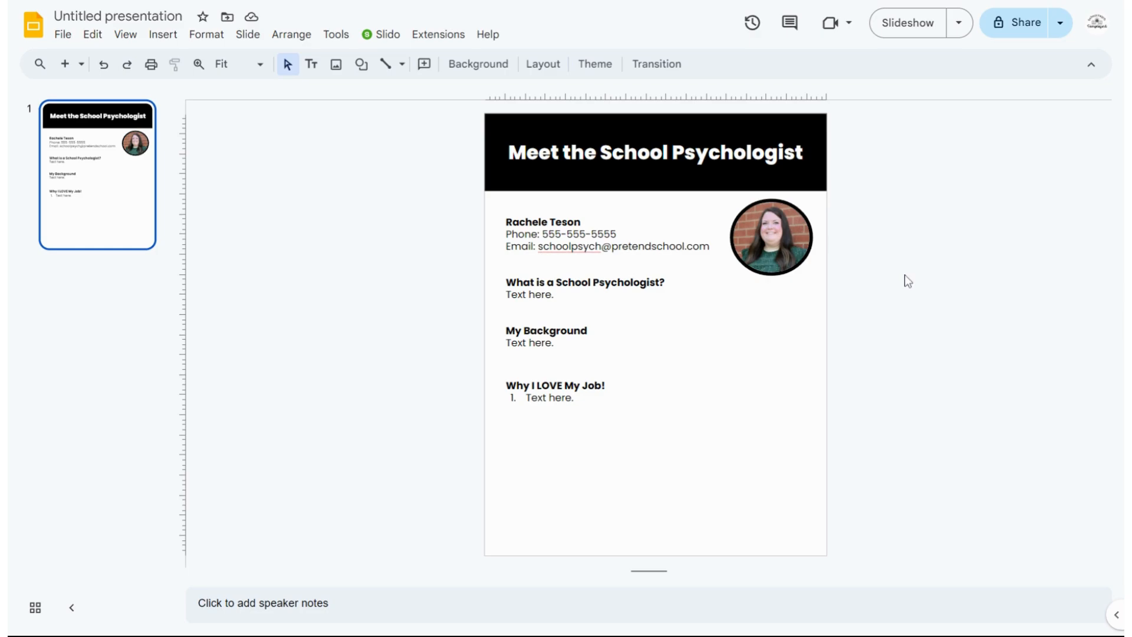
Step: Download the presentation as a PDF document (.pdf)
left_click(68, 37)
mouse_move(222, 227)
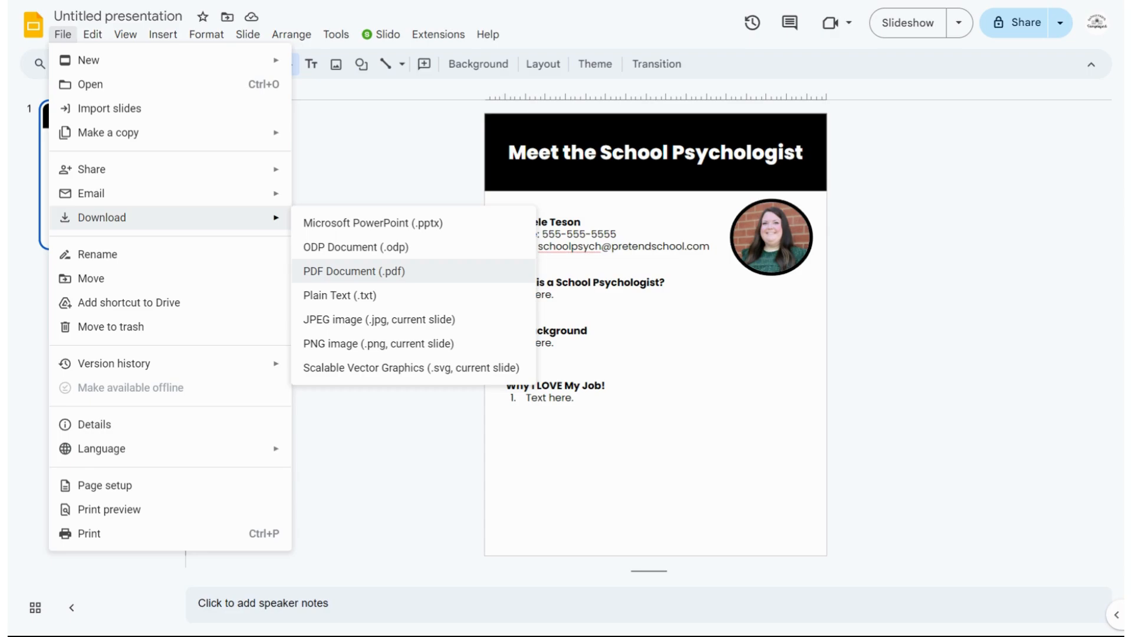
left_click(354, 271)
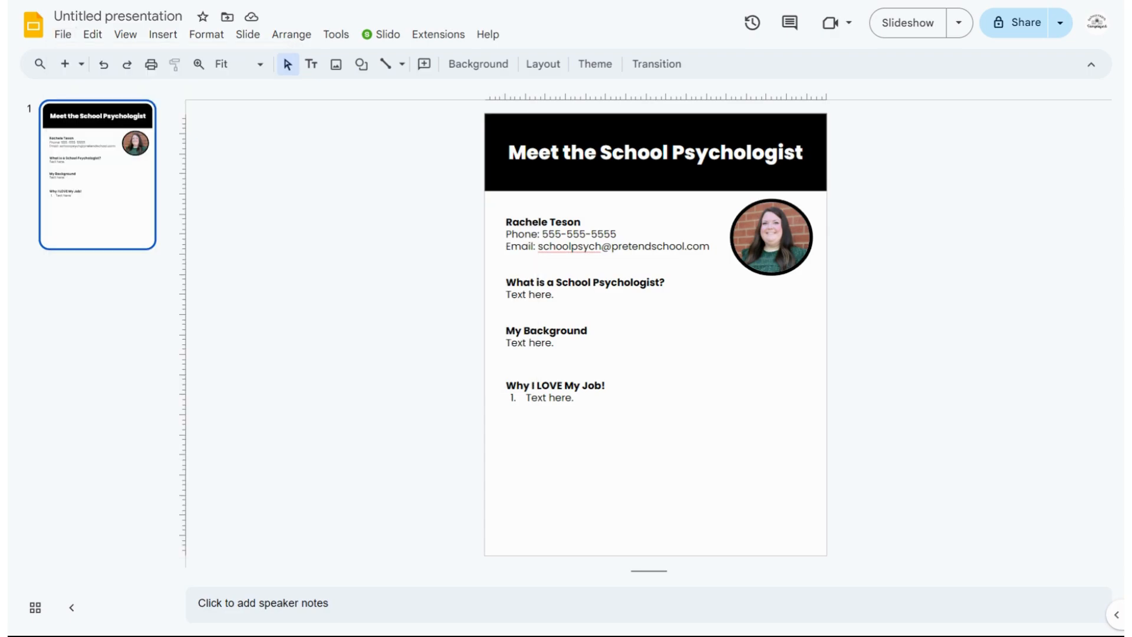